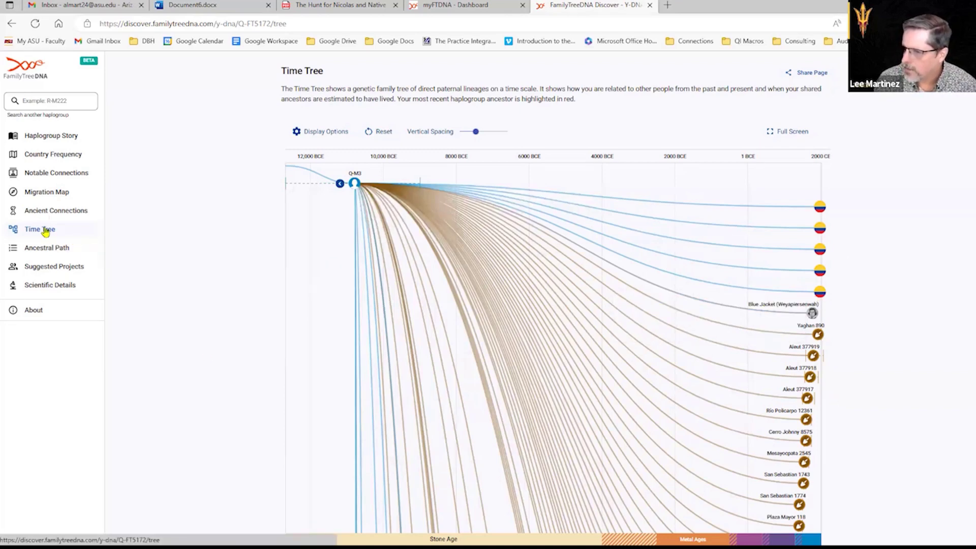
Return to Ancient Connections and show Q-FT5172's Scientific Details: mean TMRCA 1929 CE, 95% CI 1824–1989 CE
key("alt+Left")
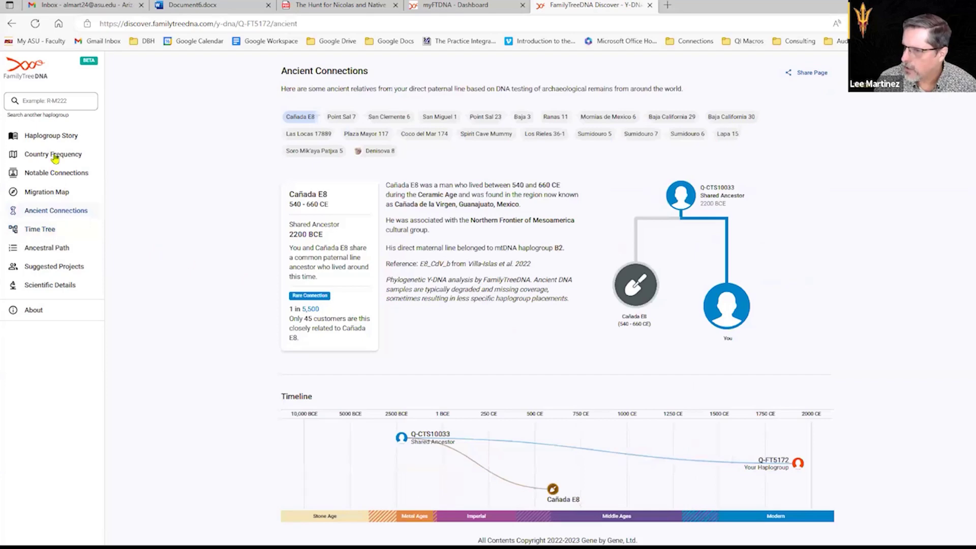
left_click(51, 286)
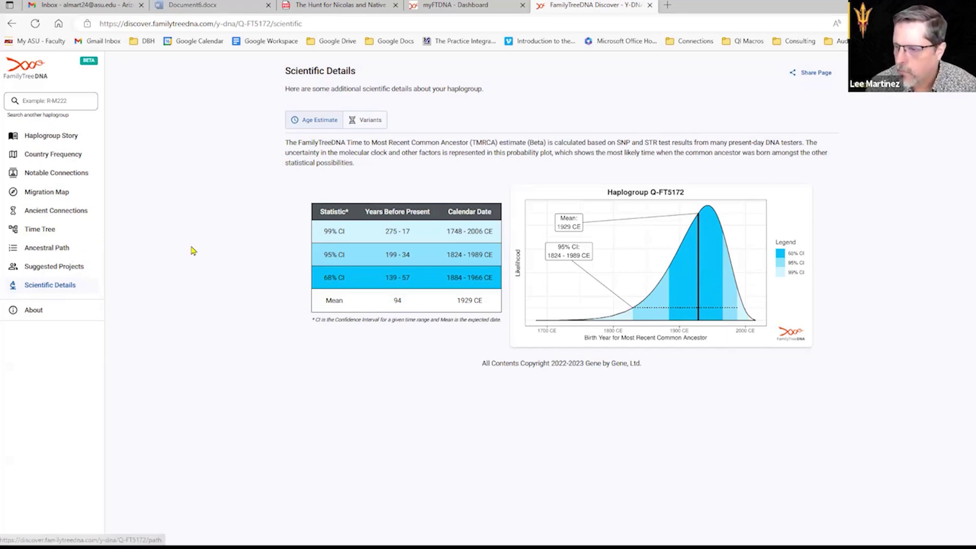
Show Q-FT5172's Notable Connections, linking it to Bekwynhka Kayapó through Q-M902 around 10,000 BCE
left_click(59, 172)
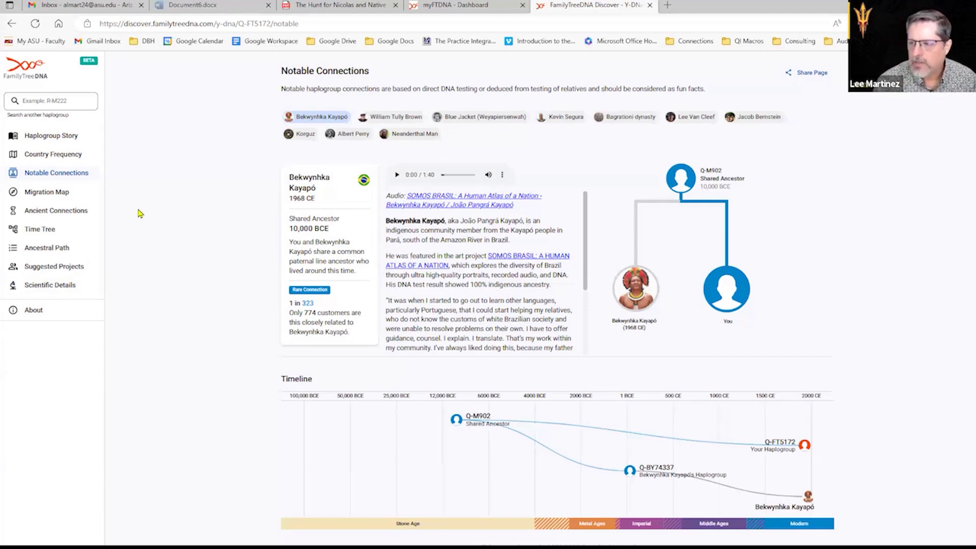
On Ancient Connections, view Point Sal 7, San Clemente 6, San Miguel 1, Point Sal 23 and Baja 3 details
left_click(60, 218)
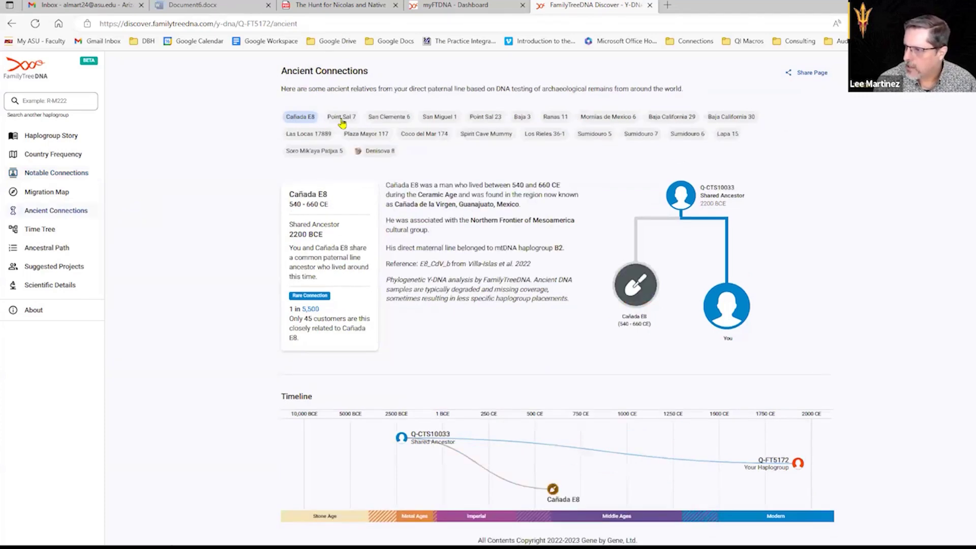
left_click(341, 118)
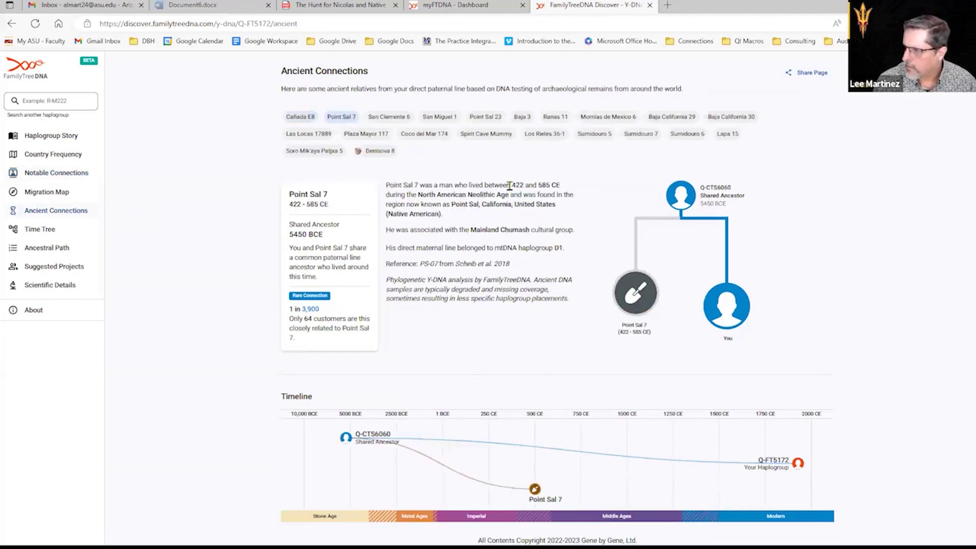
left_click(398, 122)
left_click(440, 120)
left_click(484, 120)
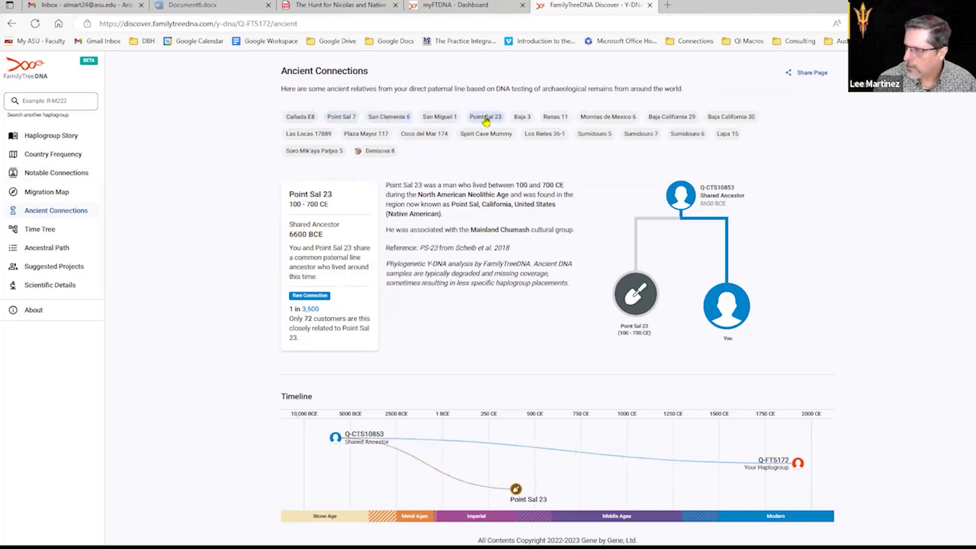
left_click(522, 120)
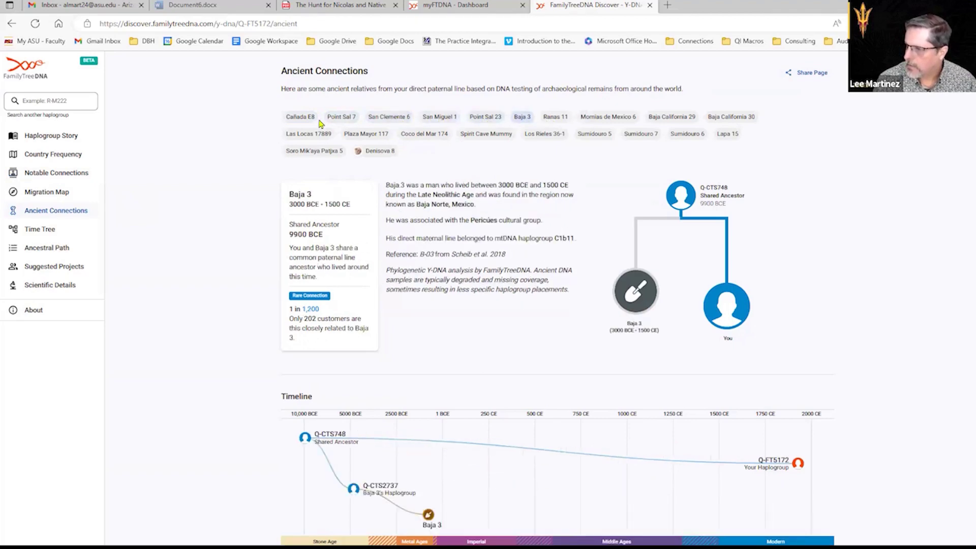
Recheck Cañada E8, San Clemente 6, San Miguel 1 and Point Sal 23, ending on Cañada E8
left_click(299, 121)
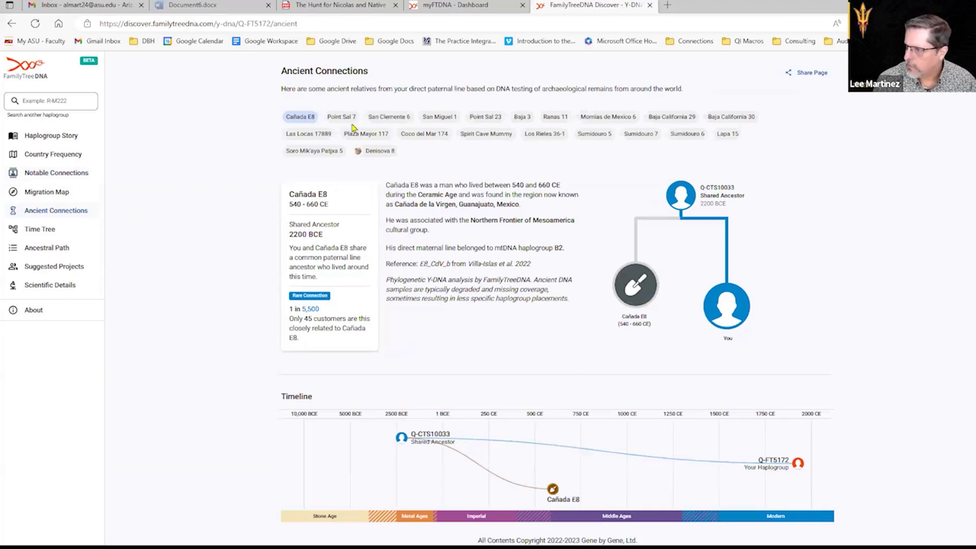
left_click(404, 120)
left_click(439, 121)
left_click(486, 120)
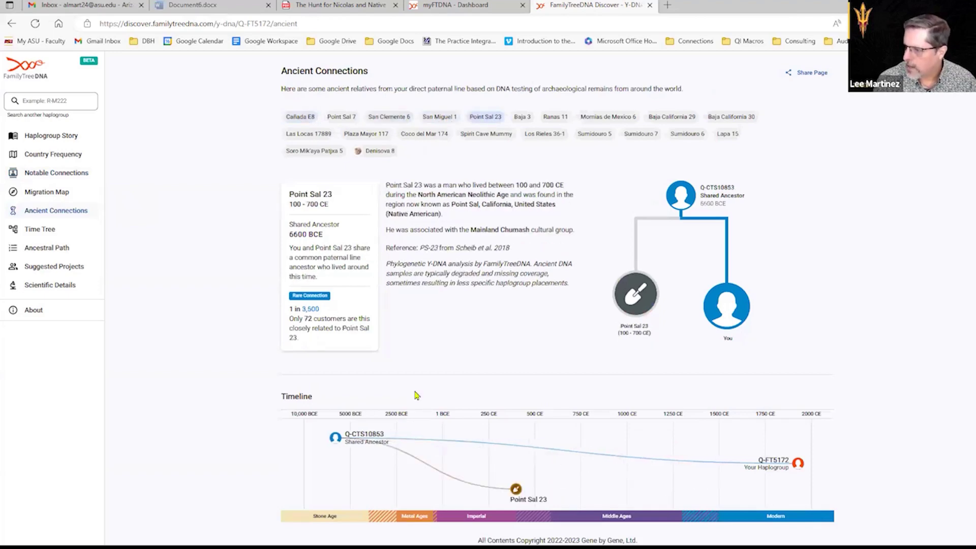
left_click(300, 119)
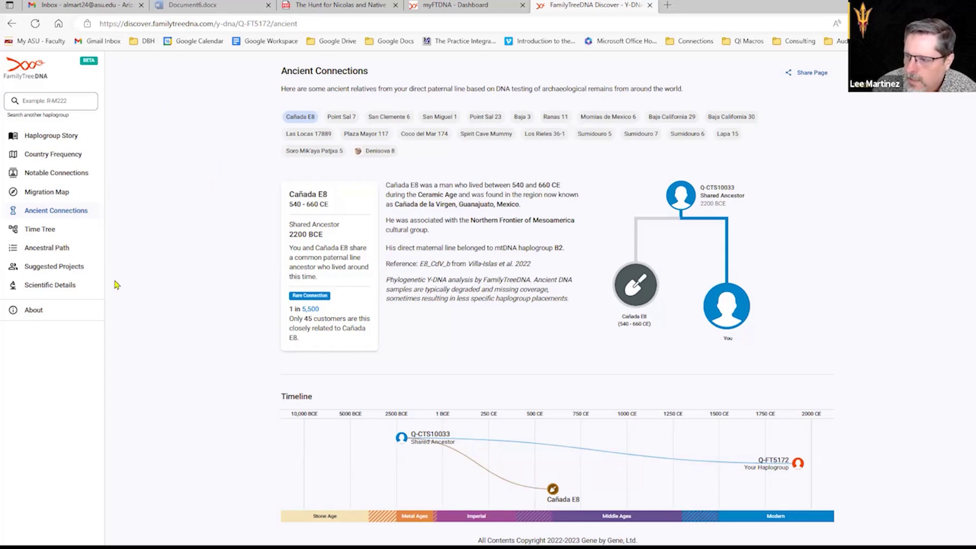
Open the Time Tree for Q-FT5172 and scroll through its branches
left_click(40, 229)
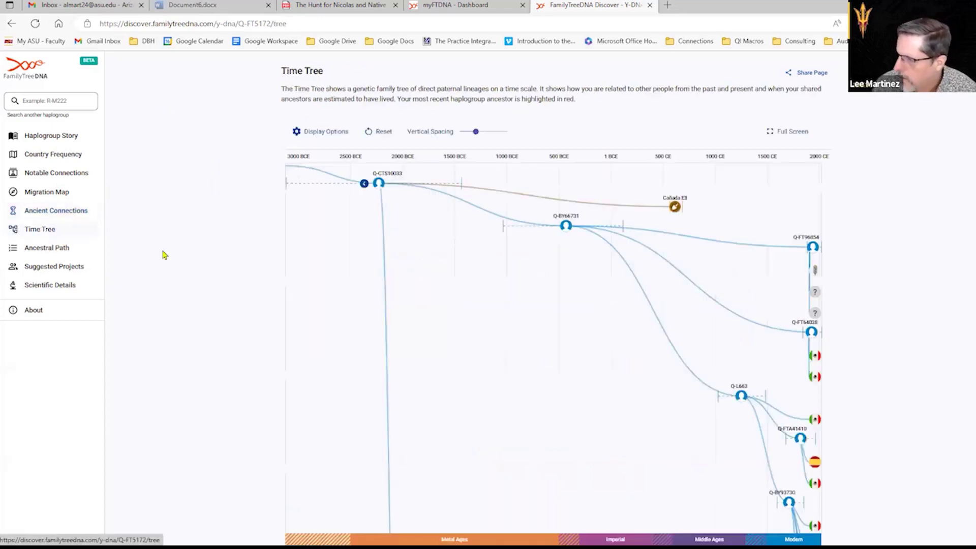
scroll(566, 323, "down", 5)
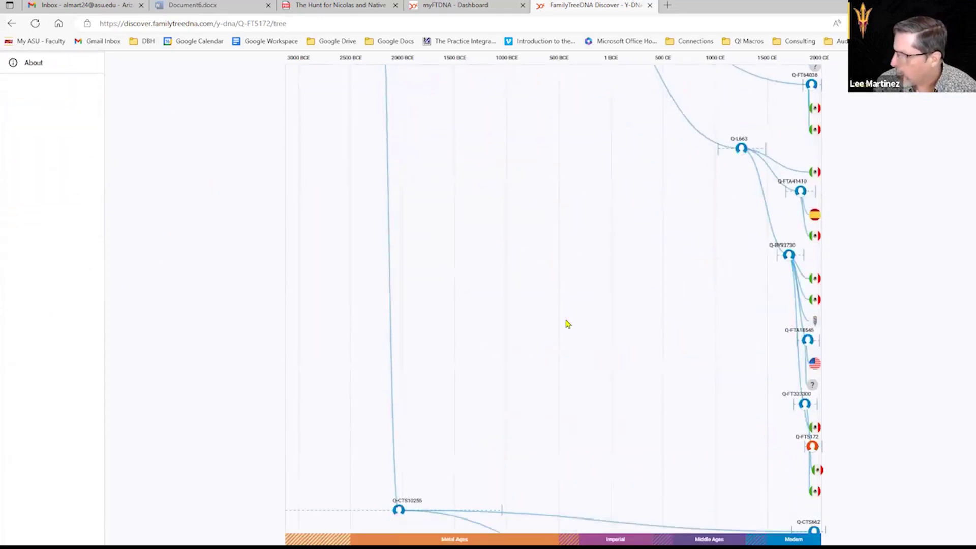
scroll(567, 324, "down", 3)
scroll(434, 211, "up", 2)
scroll(468, 192, "up", 6)
scroll(492, 285, "down", 10)
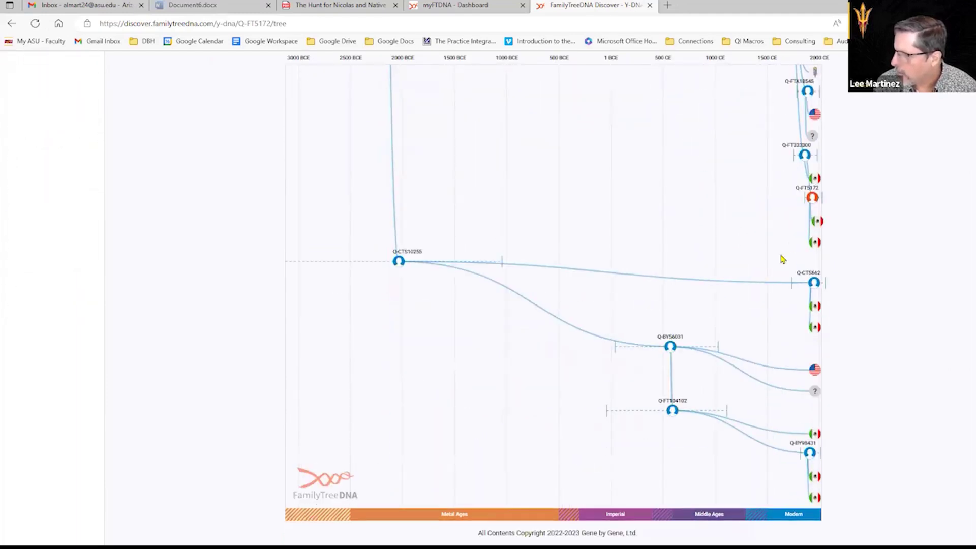
Zoom into the Q-FT5172 branch, then widen the tree via Q-BY93730 up to Q-L663
left_click(813, 199)
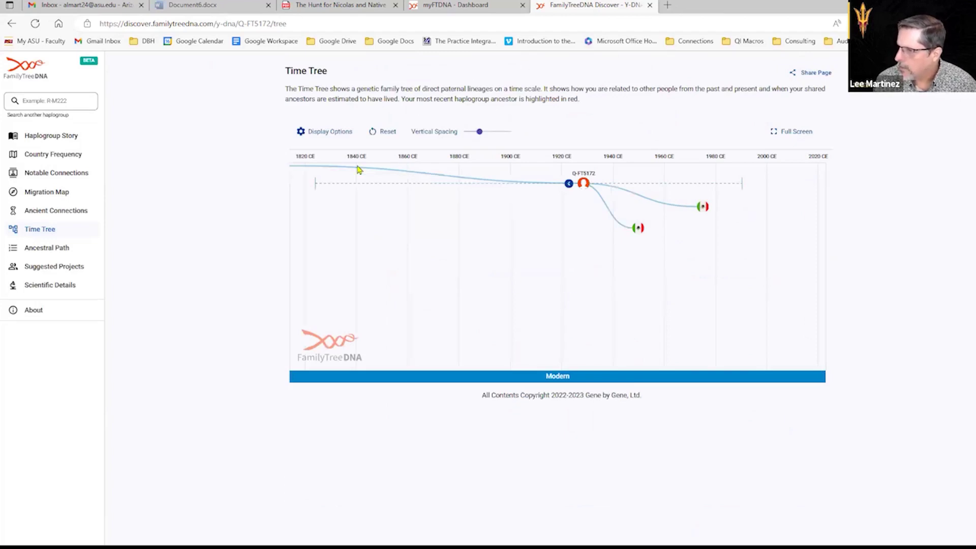
left_click(568, 183)
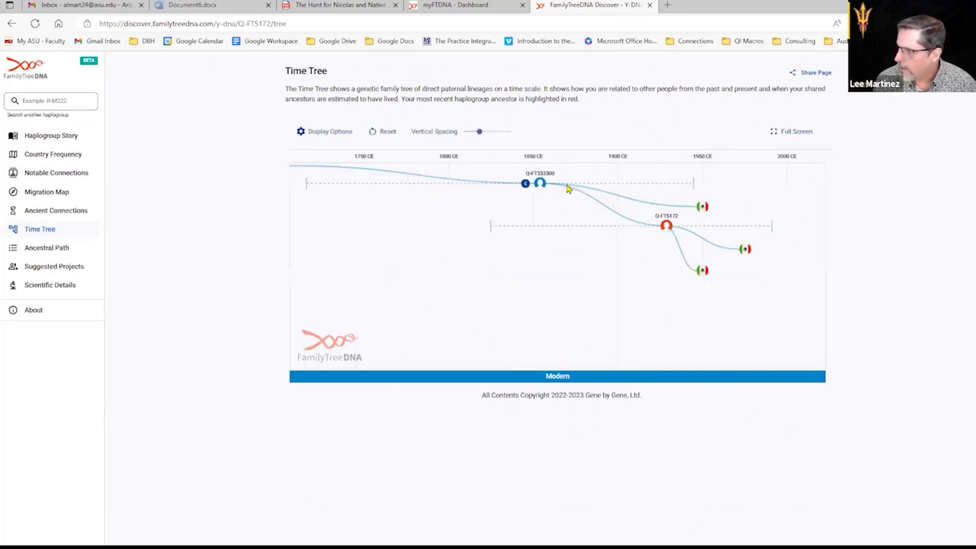
left_click(525, 184)
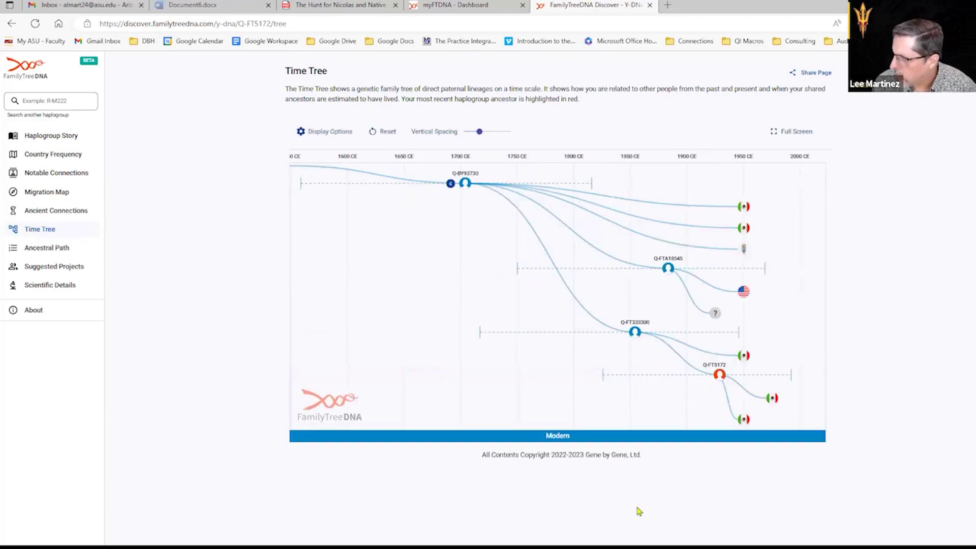
left_click(451, 183)
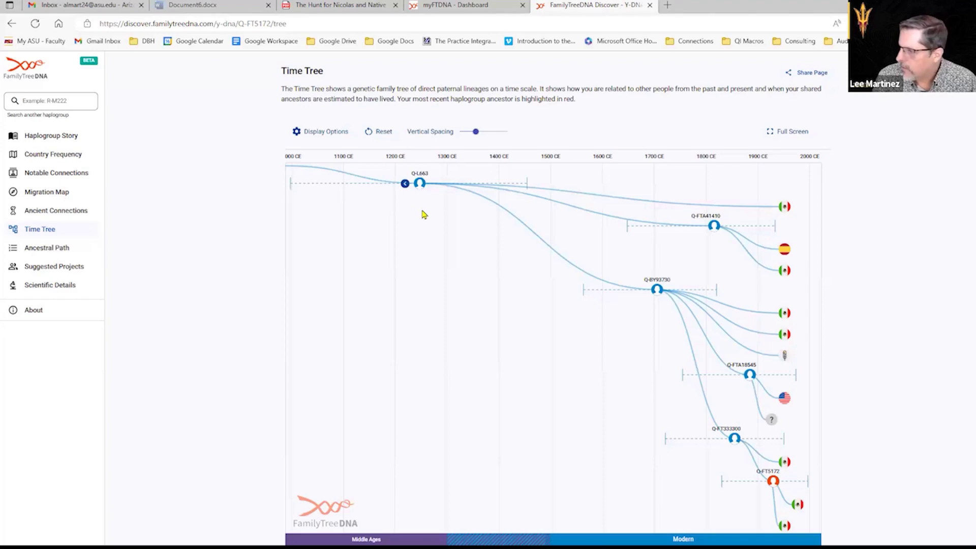
scroll(579, 343, "down", 1)
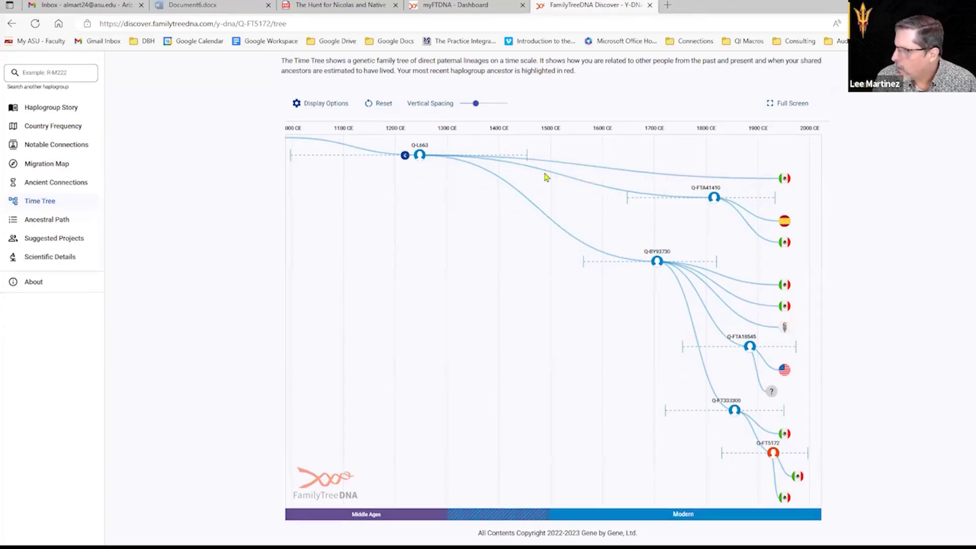
Re-root the Time Tree at Q-BY93730, increase its vertical spacing, and begin searching R-FT237269
left_click(657, 263)
left_click_drag(480, 136, 393, 159)
left_click_drag(453, 154, 483, 148)
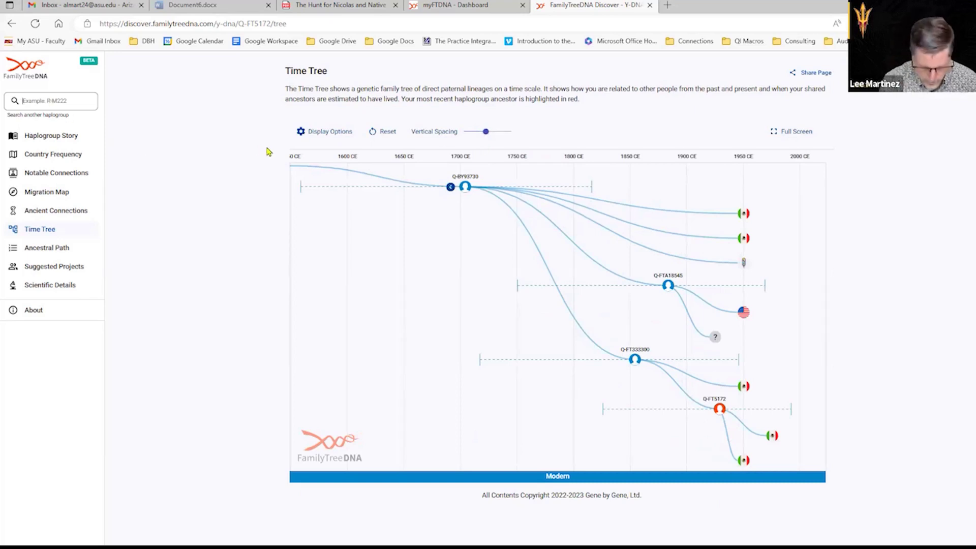
type("R-FT237269")
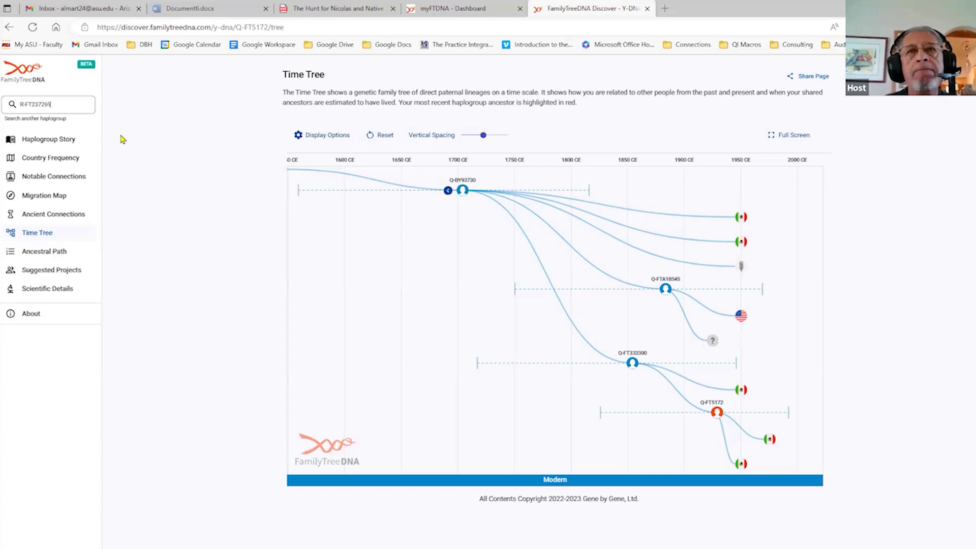
Search for haplogroup R-FT237269 and autofill the access form with saved contact details
key("Return")
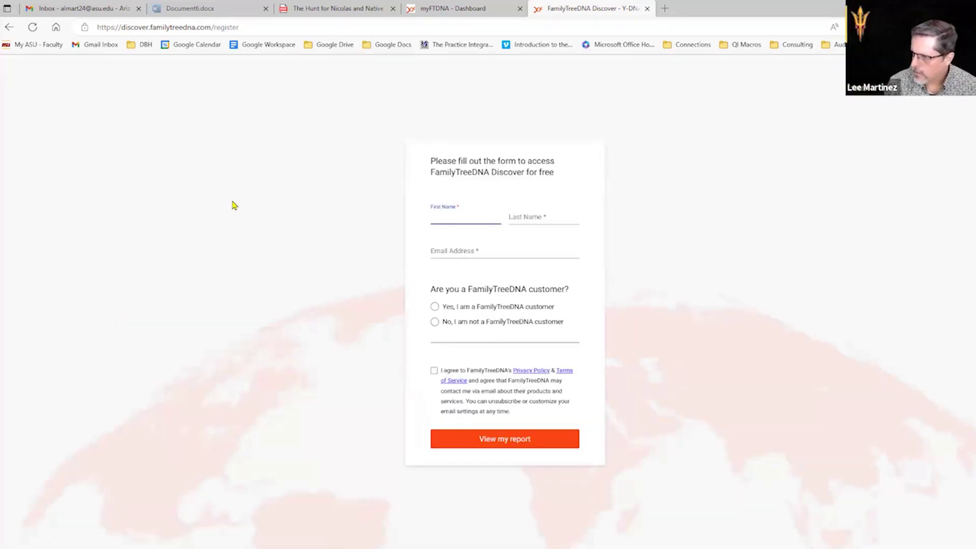
type("Lee")
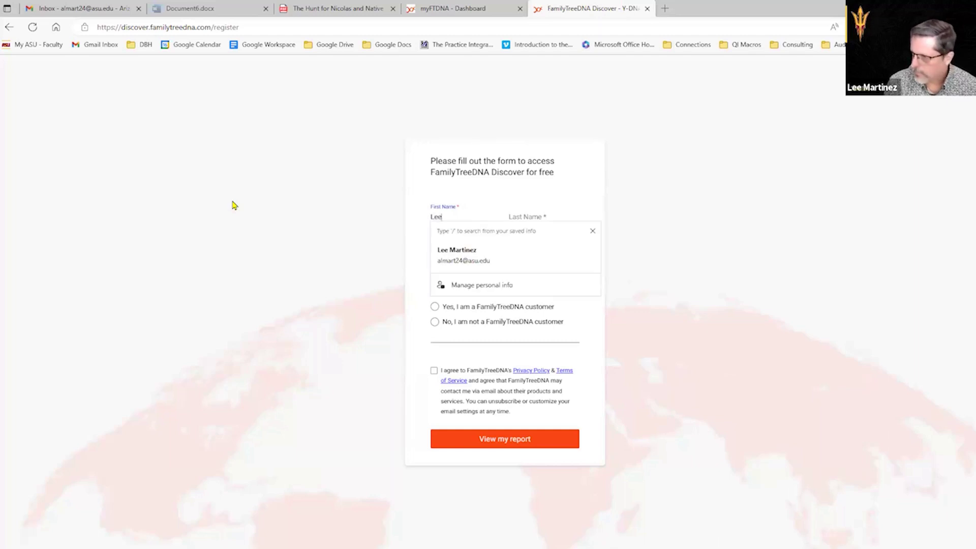
left_click(457, 249)
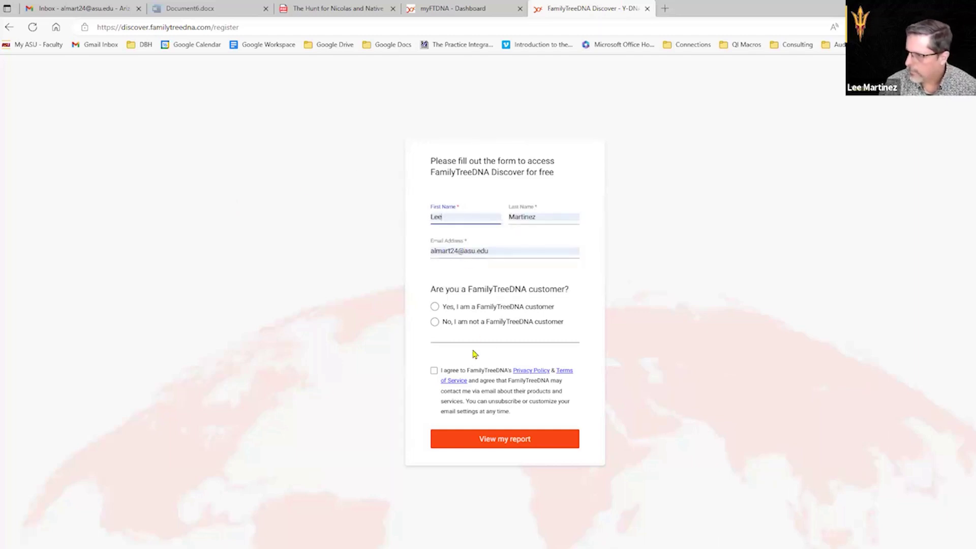
Answer Yes to being a customer, accept the privacy terms, and open the R-FT237269 report
left_click(435, 307)
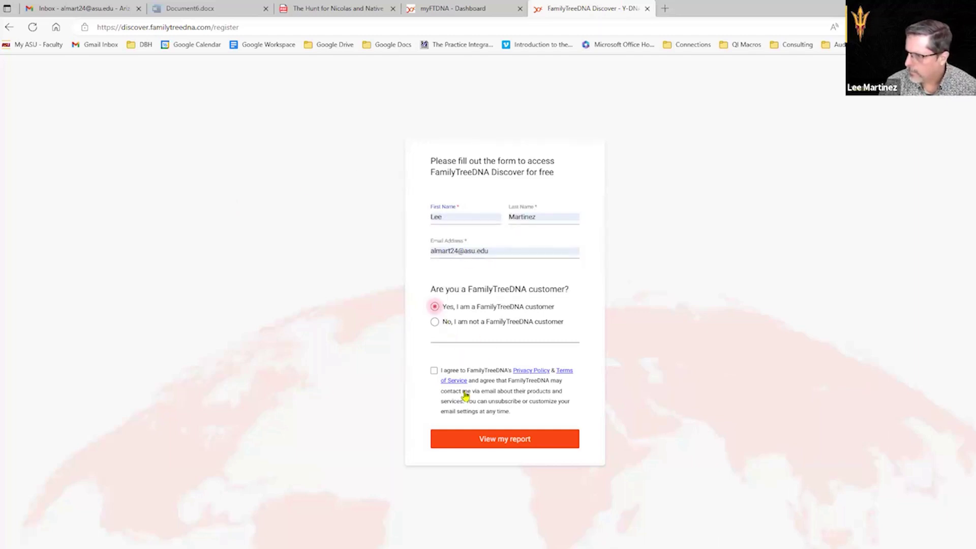
left_click(433, 370)
left_click(508, 440)
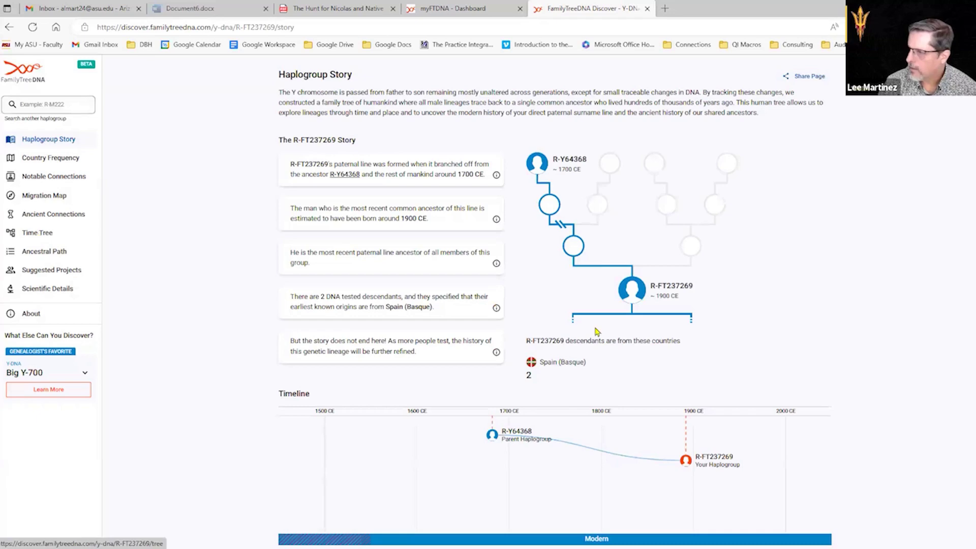
scroll(638, 334, "down", 5)
scroll(638, 333, "down", 10)
Focus the tree on R-FT237269, then step up through R-Y64368 to the R-PH3335 ancestor
scroll(638, 334, "up", 15)
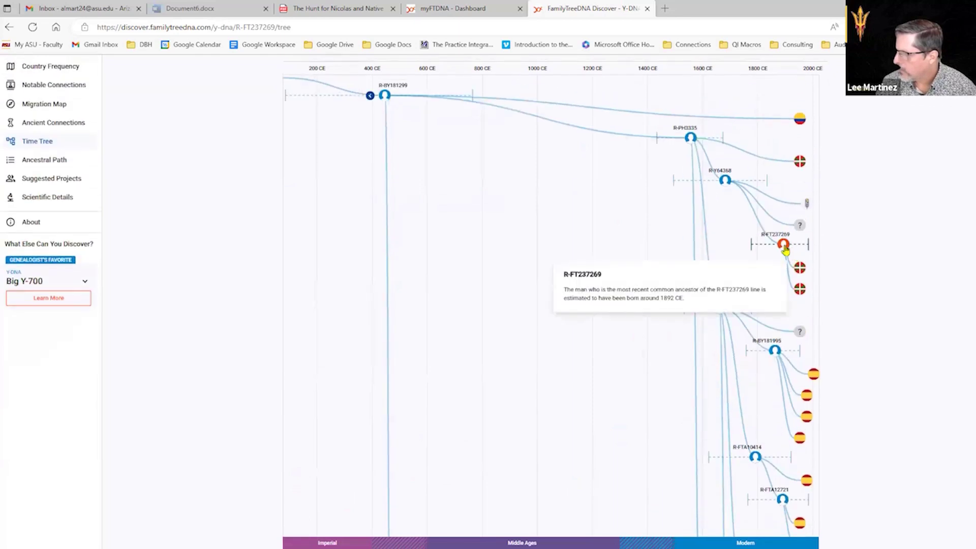
left_click(784, 246)
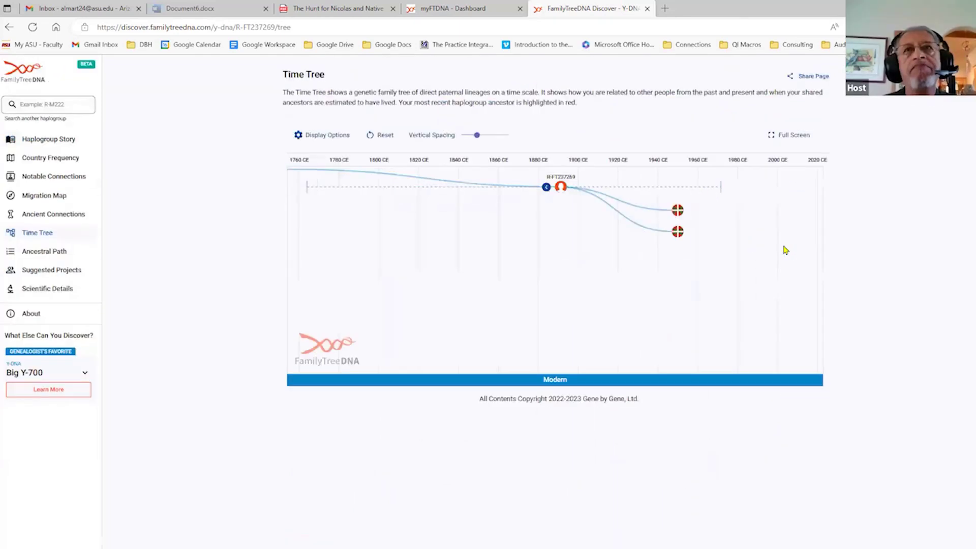
left_click(546, 187)
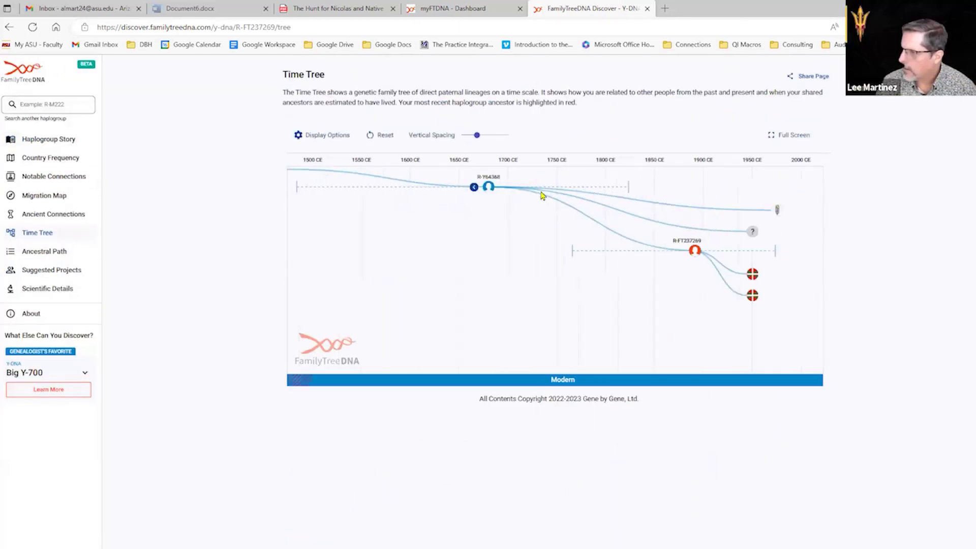
left_click(473, 188)
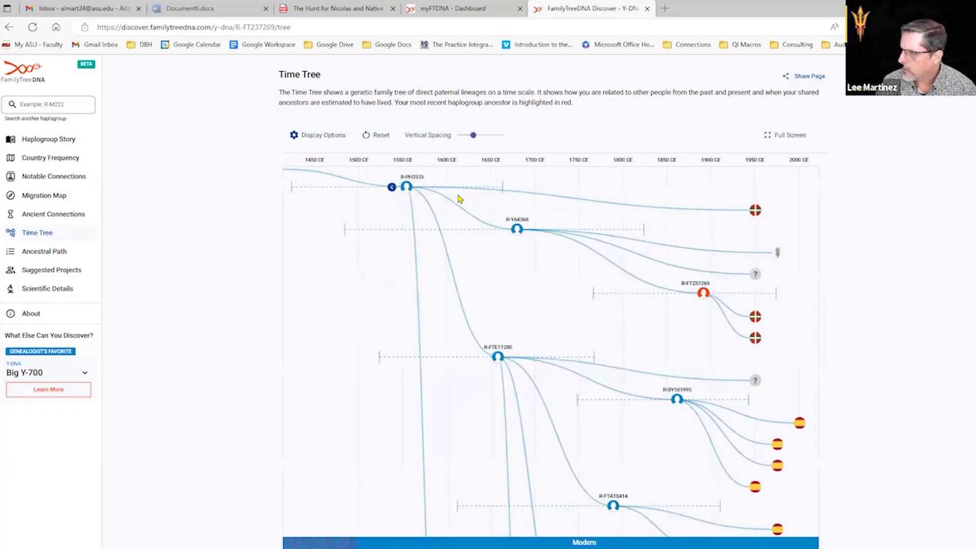
mouse_move(406, 189)
scroll(548, 305, "down", 8)
scroll(548, 304, "down", 3)
scroll(549, 305, "up", 5)
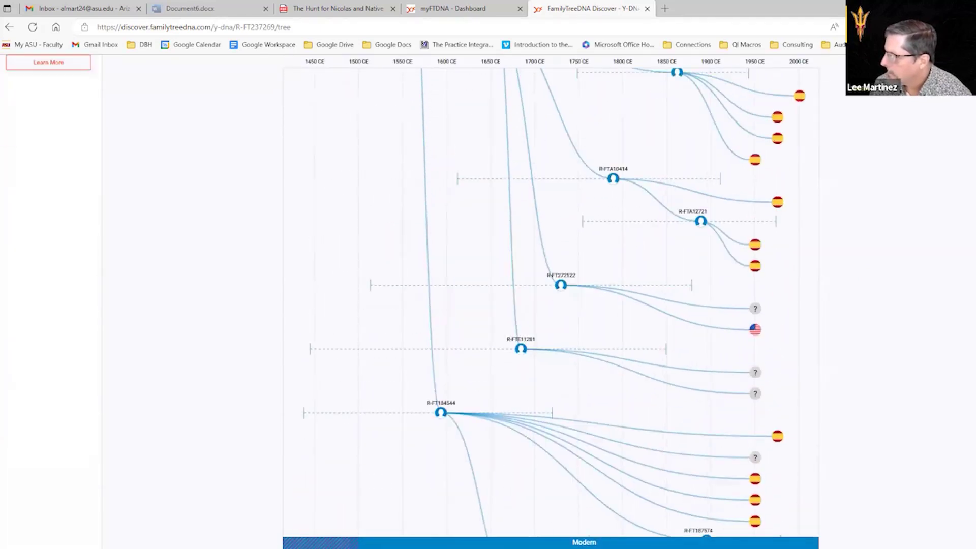
scroll(548, 305, "down", 3)
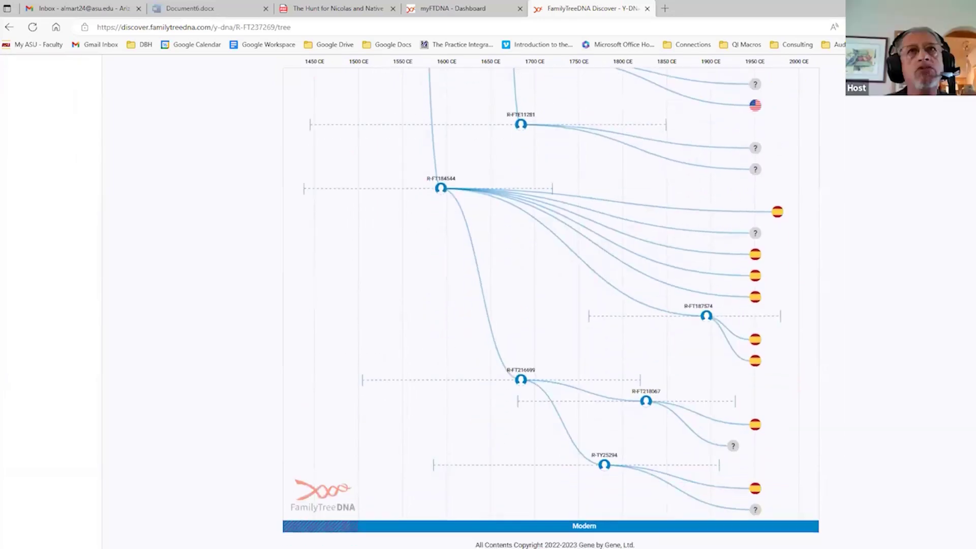
scroll(703, 254, "up", 2)
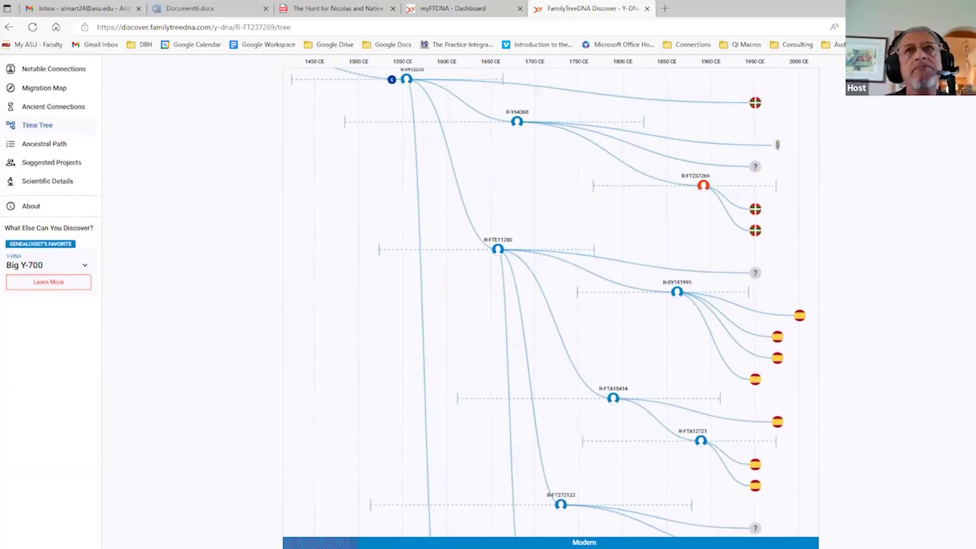
mouse_move(703, 217)
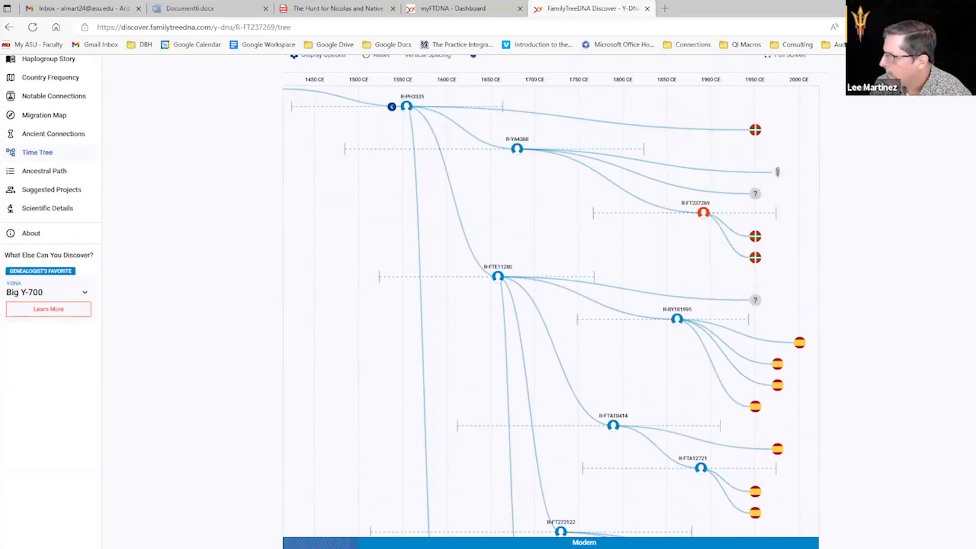
scroll(539, 152, "down", 1)
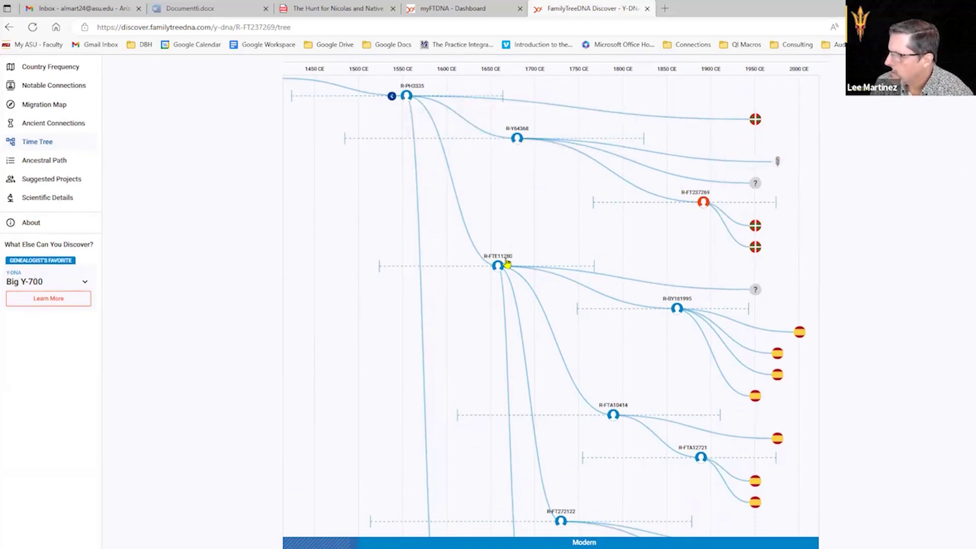
scroll(549, 307, "down", 5)
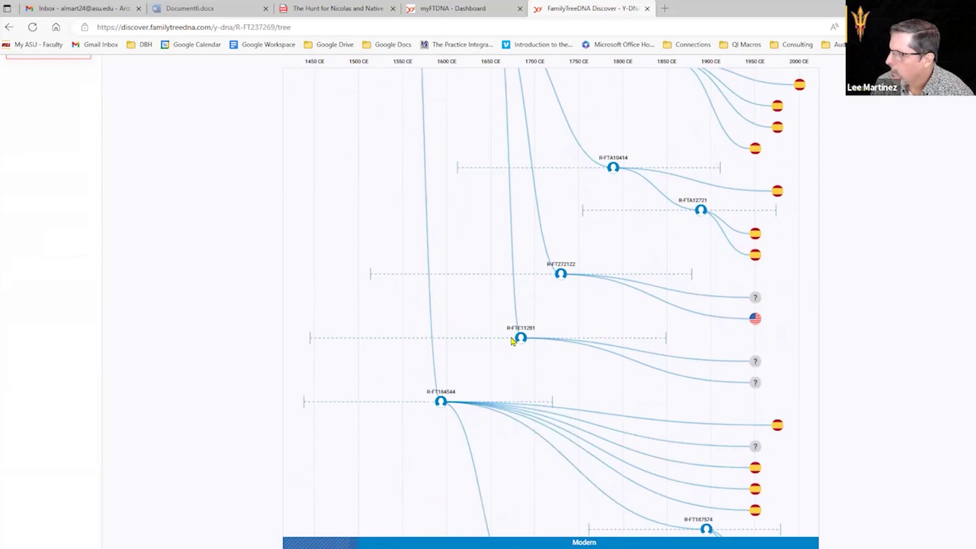
scroll(532, 230, "up", 7)
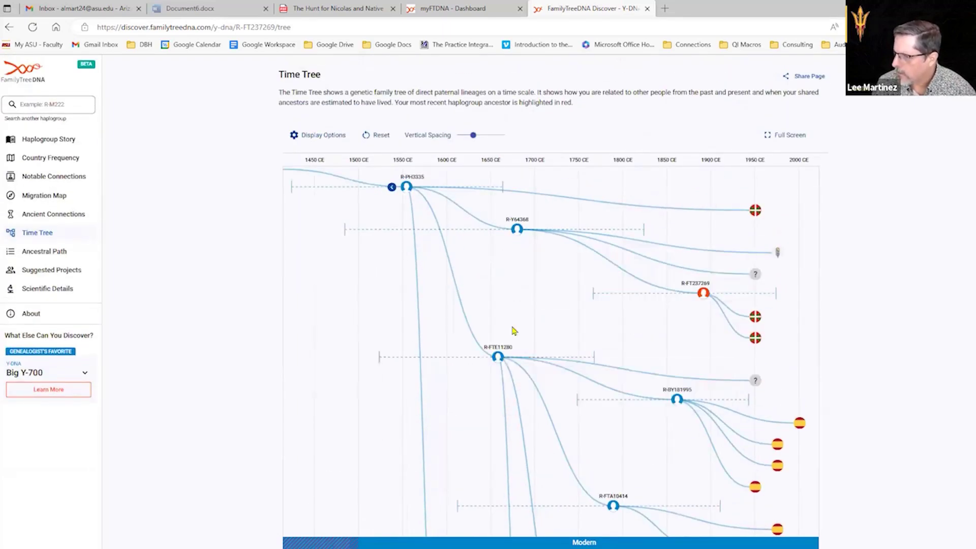
scroll(517, 389, "down", 5)
scroll(513, 422, "down", 3)
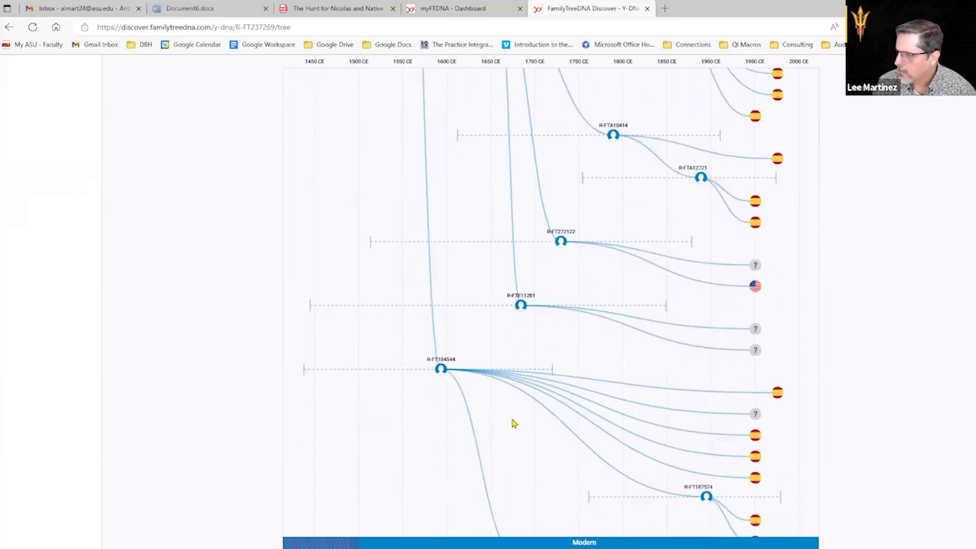
scroll(490, 387, "down", 4)
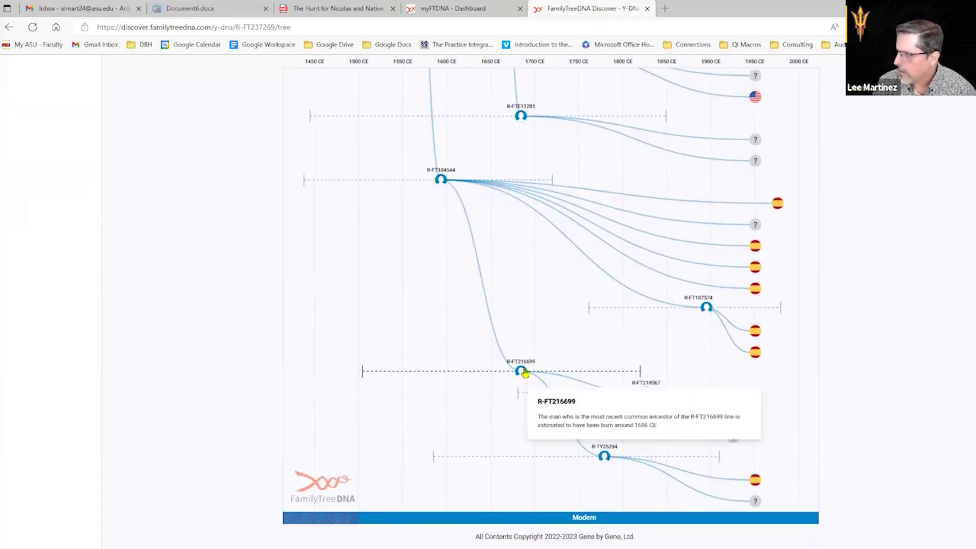
scroll(520, 346, "up", 10)
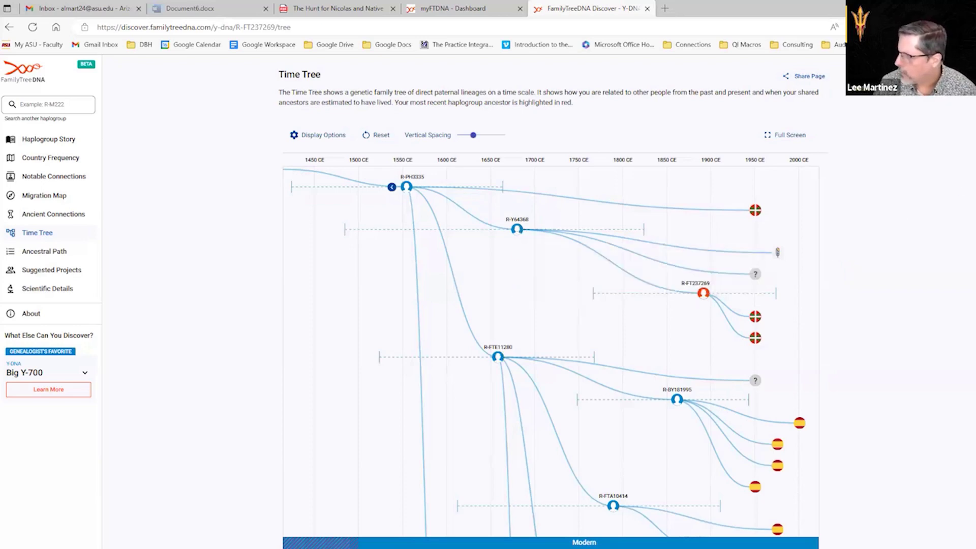
scroll(550, 305, "down", 8)
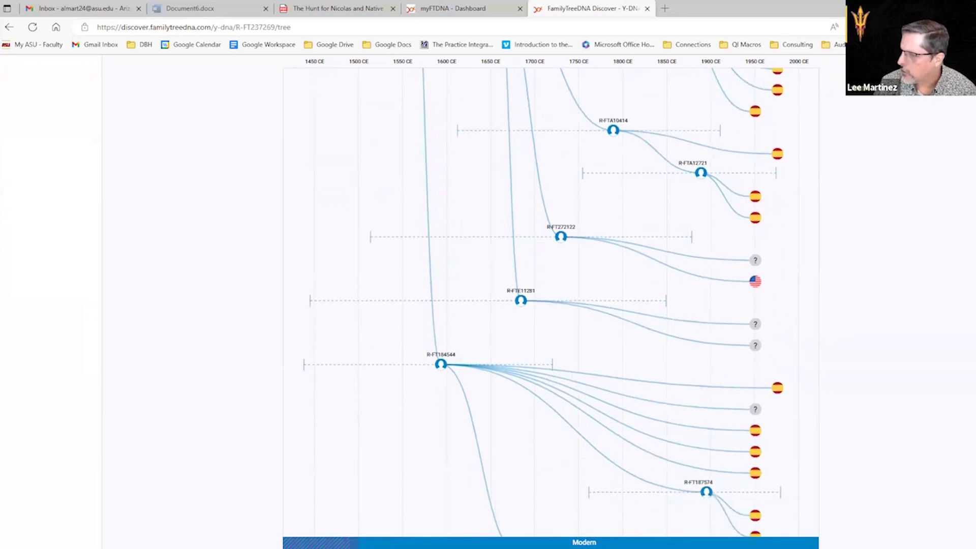
scroll(959, 166, "up", 9)
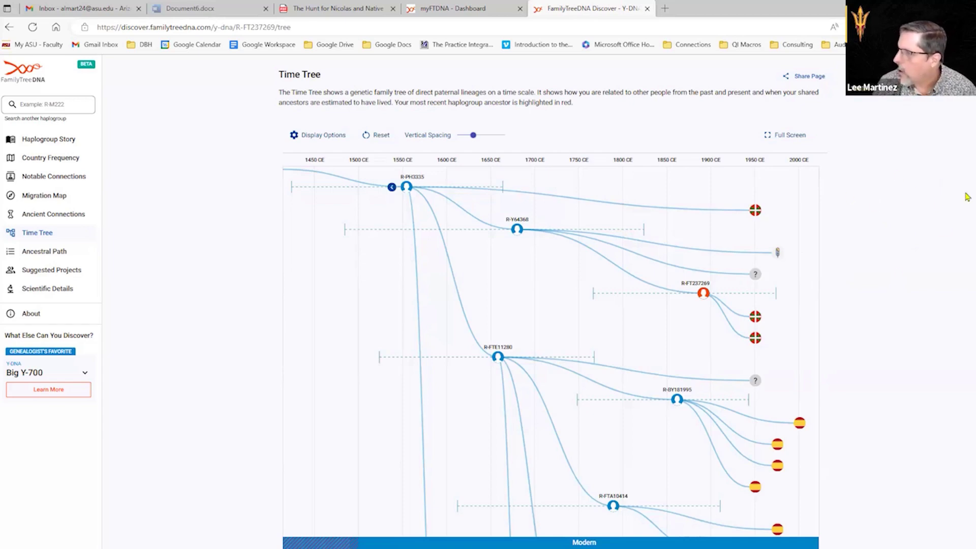
scroll(549, 295, "down", 1)
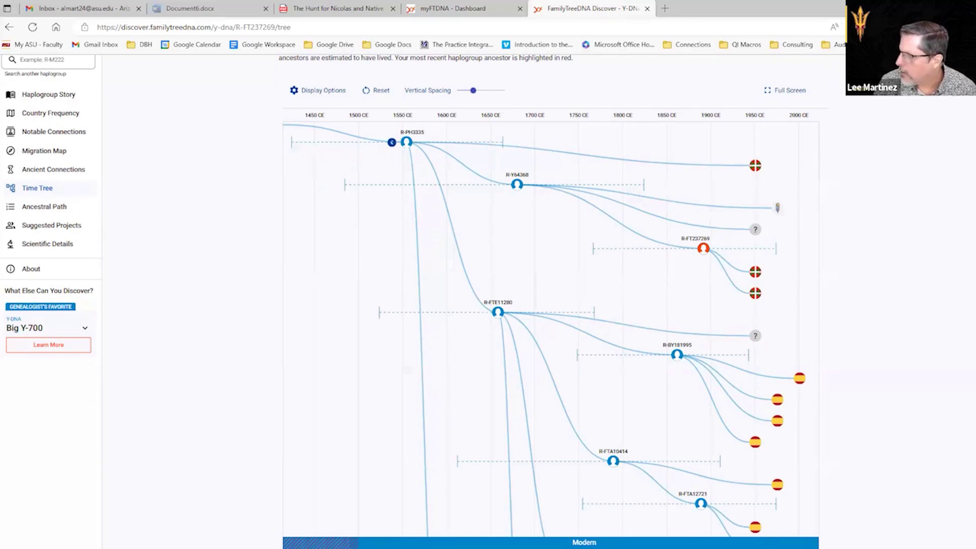
scroll(551, 305, "down", 7)
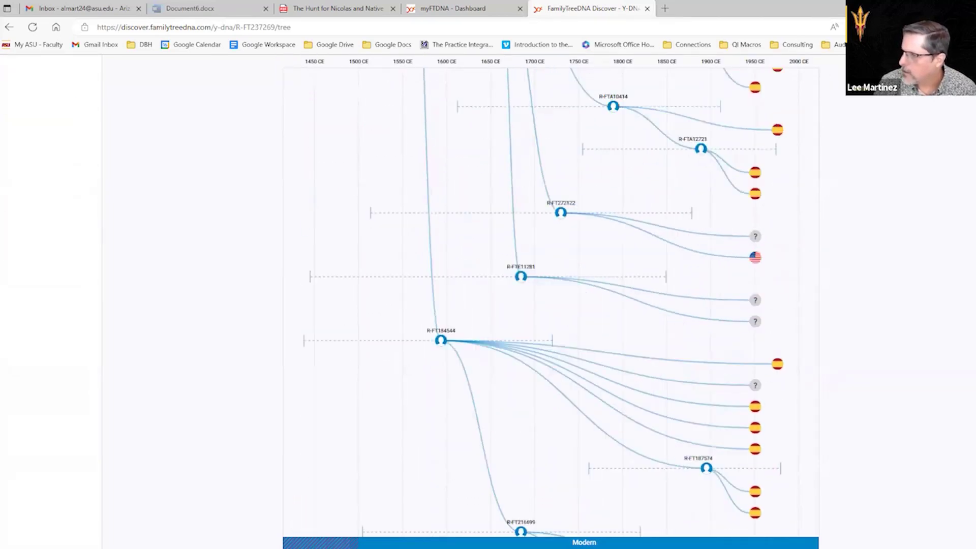
scroll(608, 163, "up", 7)
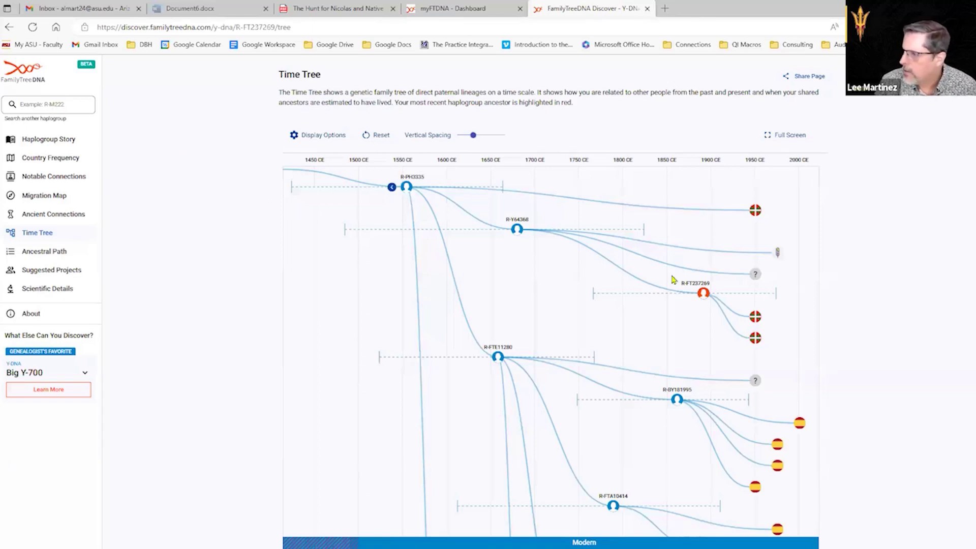
scroll(701, 321, "down", 10)
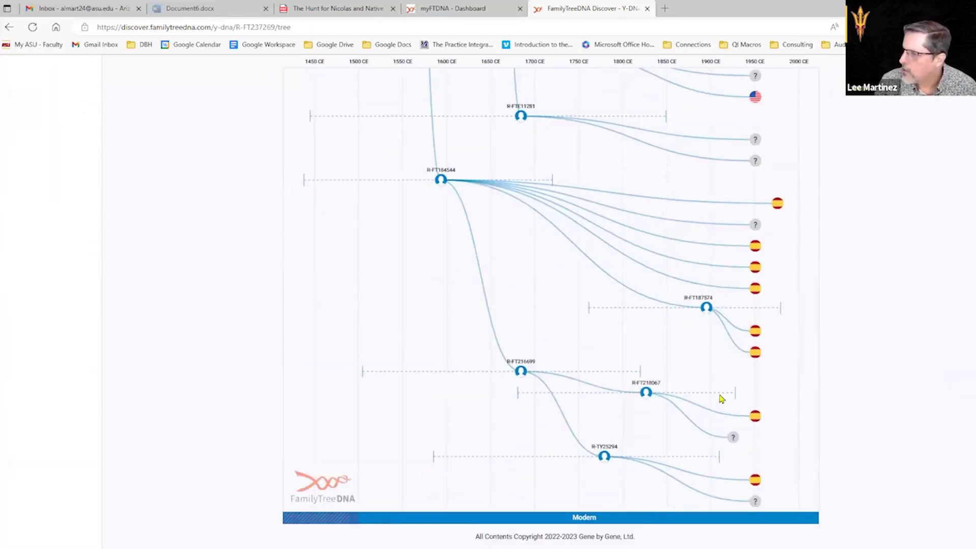
scroll(712, 391, "up", 8)
scroll(703, 387, "down", 8)
scroll(705, 389, "up", 10)
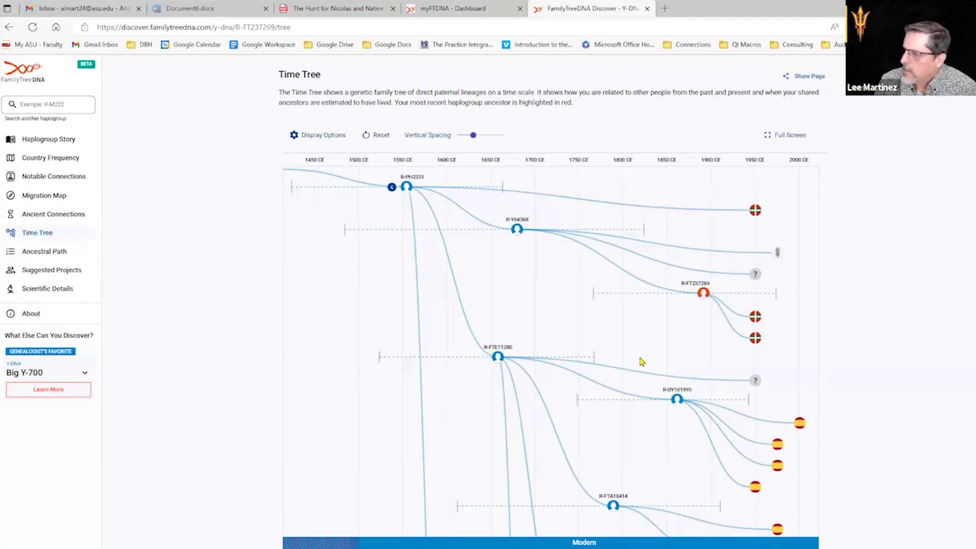
left_click(403, 183)
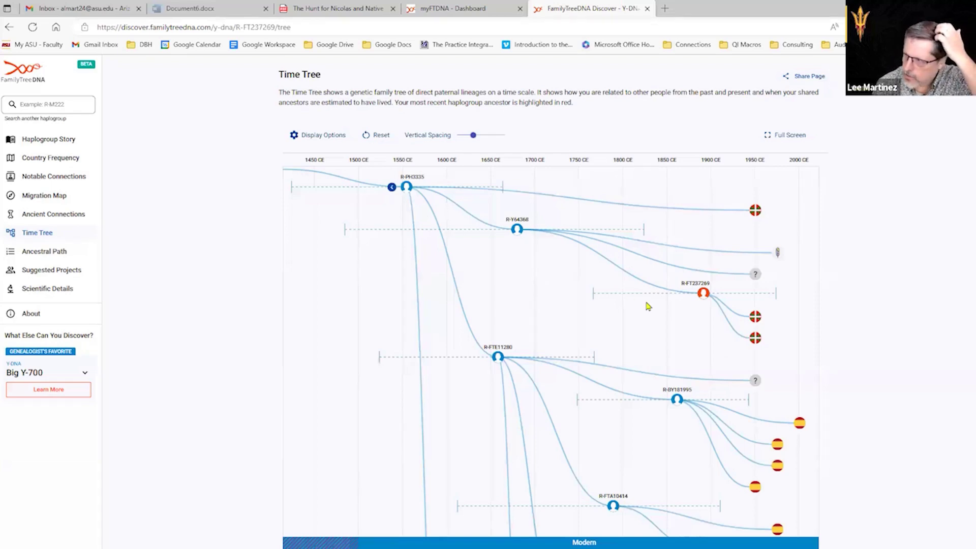
scroll(656, 297, "down", 4)
scroll(655, 296, "up", 4)
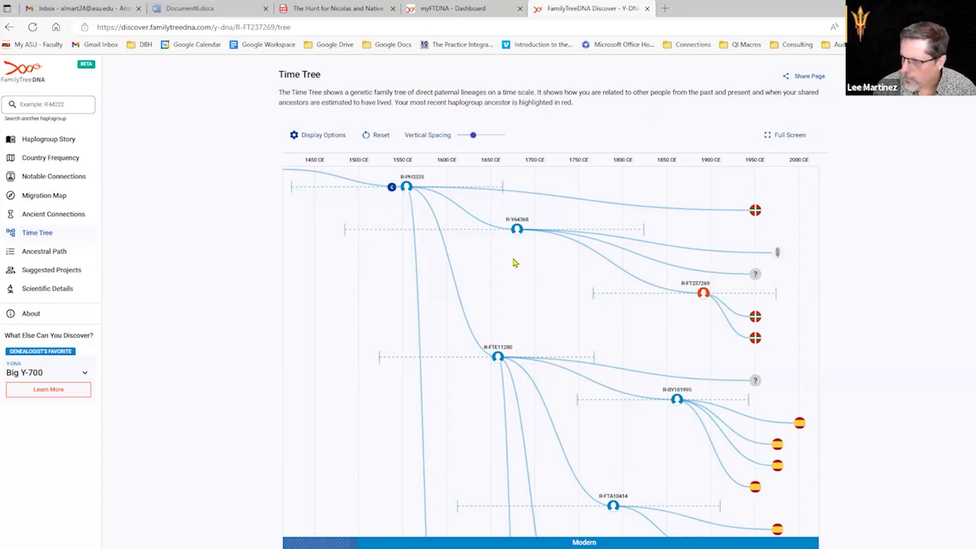
scroll(595, 277, "down", 3)
scroll(597, 277, "down", 9)
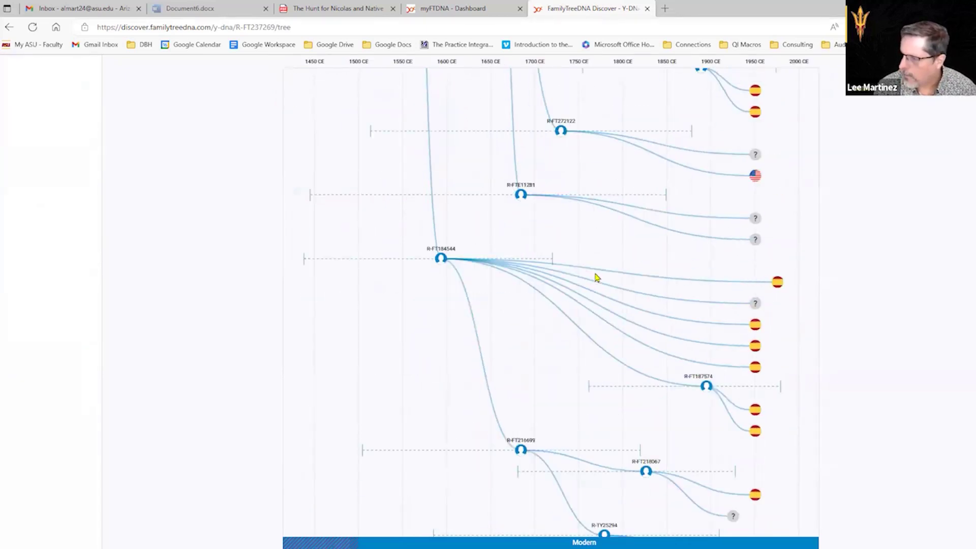
scroll(587, 304, "up", 12)
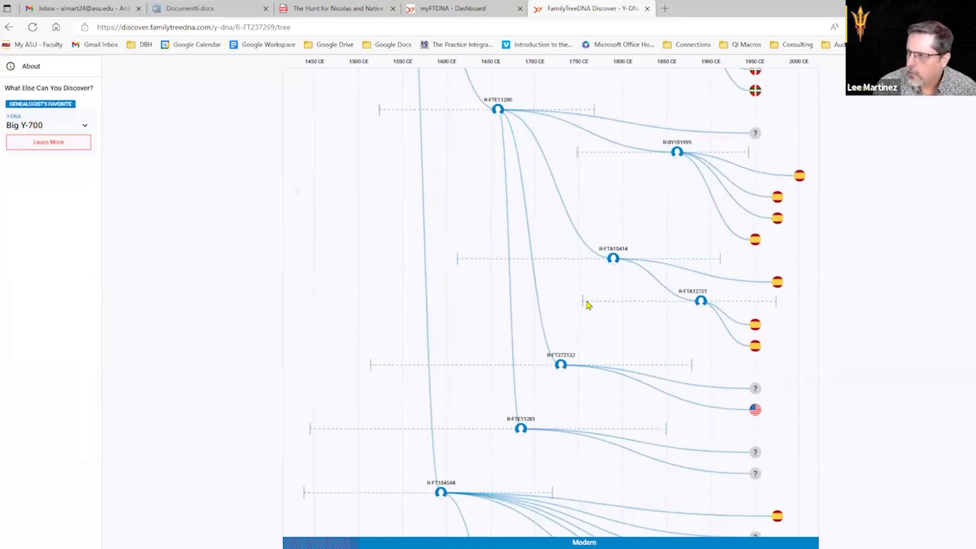